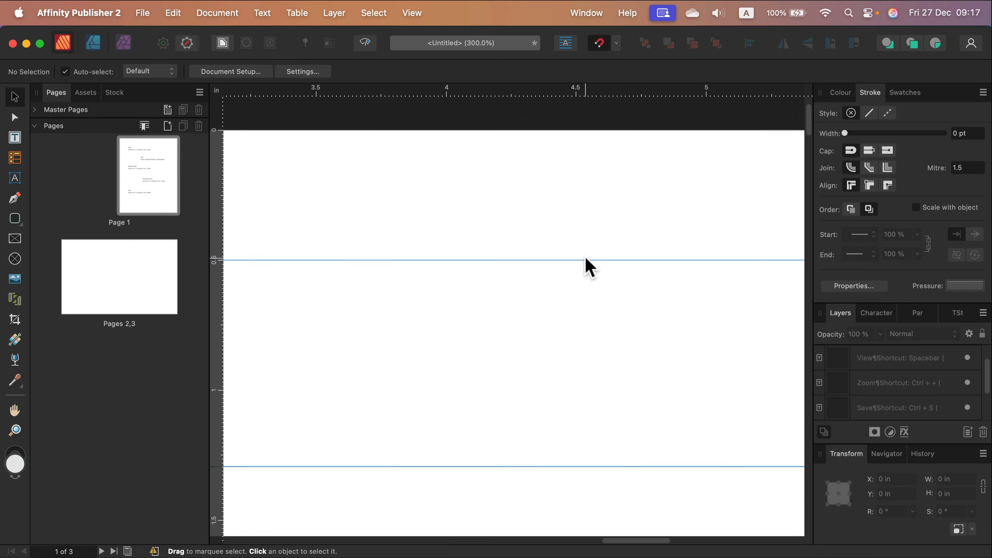
Step: Zoom out from the close-up and fit the whole of page 1 in the view
{"action": "key", "text": "super+minus"}
{"action": "key", "text": "super+minus"}
{"action": "key", "text": "super+minus"}
{"action": "key", "text": "super+minus"}
{"action": "key", "text": "super+minus"}
{"action": "key", "text": "super+minus"}
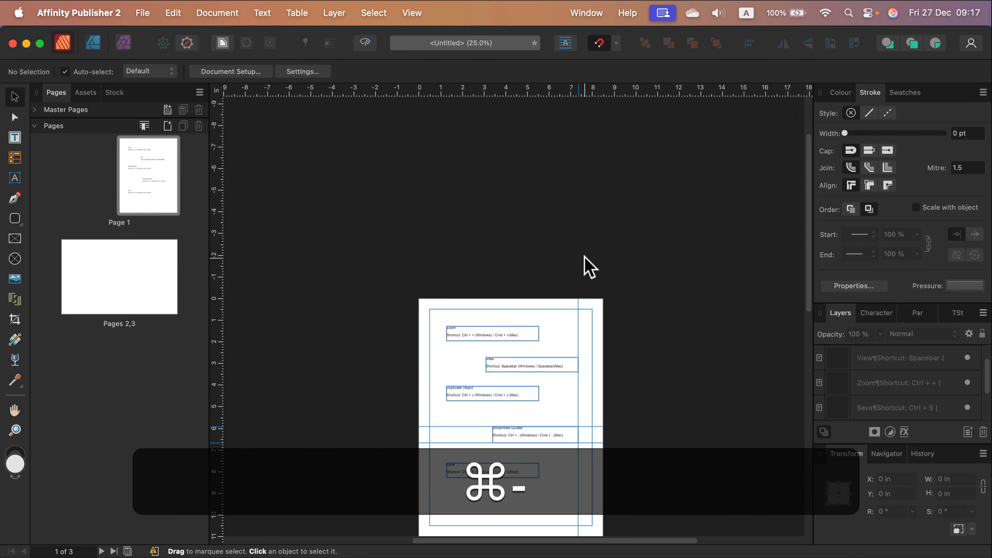
{"action": "key", "text": "super+0"}
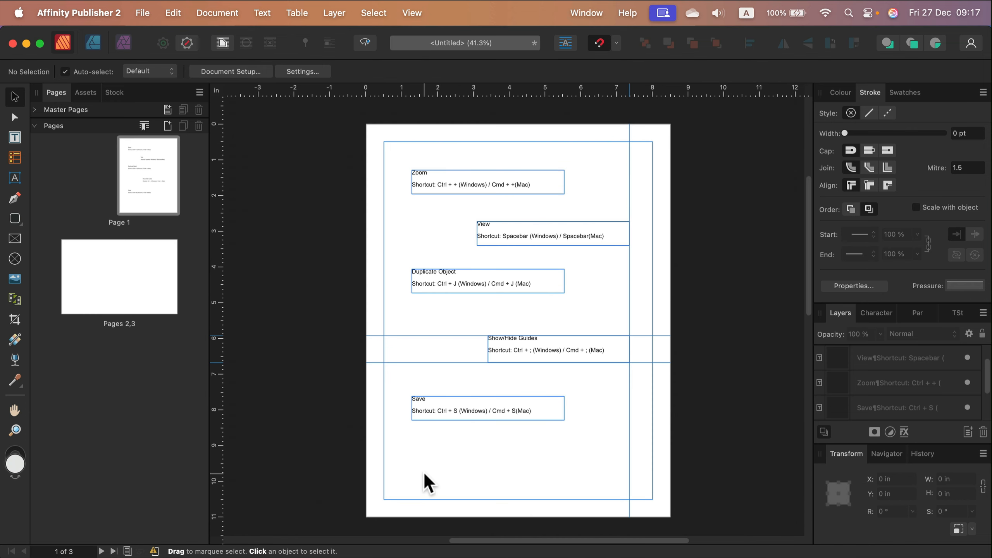
Step: Zoom out to 15% and look over all three pages of the document
{"action": "key", "text": "super"}
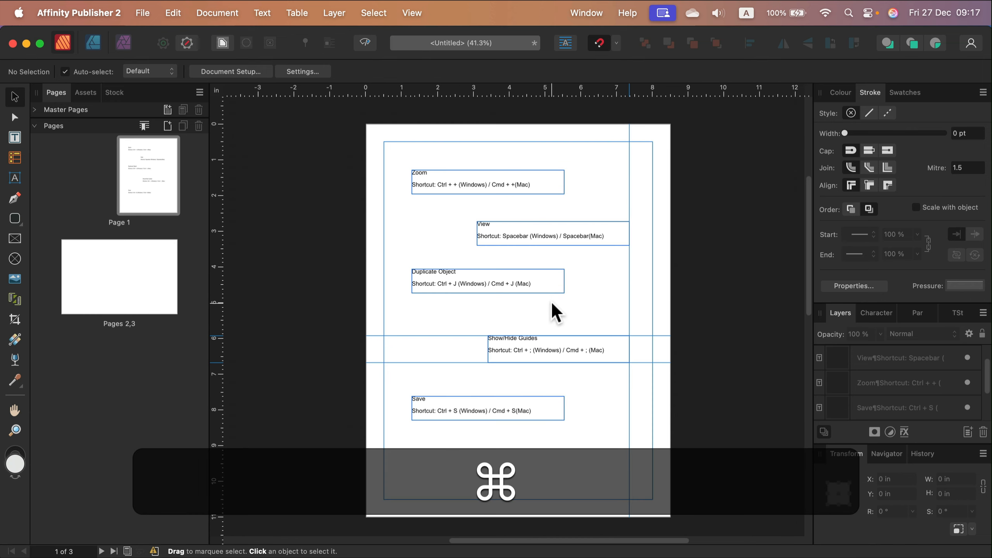
{"action": "key", "text": "super+minus"}
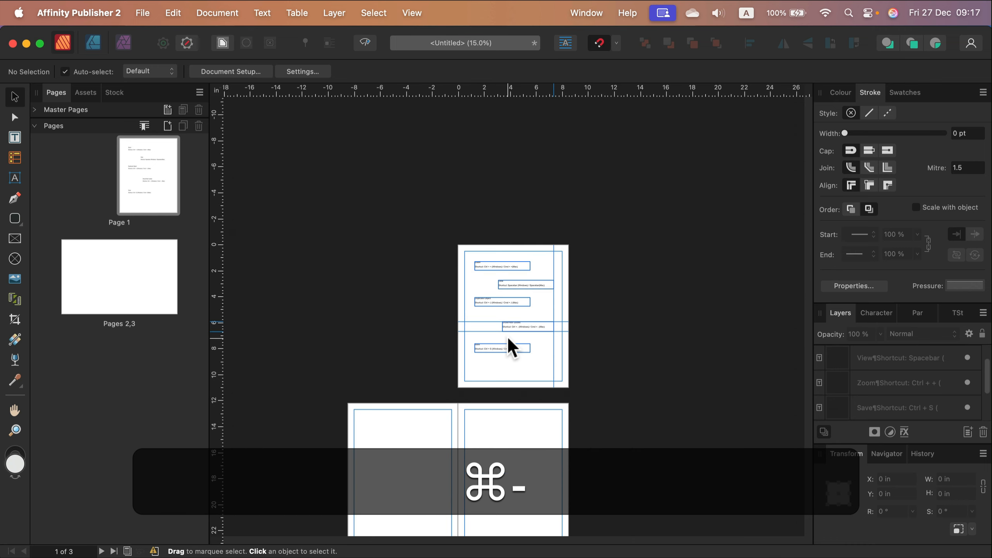
{"action": "scroll", "coordinate": [510, 343], "scroll_direction": "down", "scroll_amount": 5}
{"action": "scroll", "coordinate": [508, 339], "scroll_direction": "up", "scroll_amount": 5}
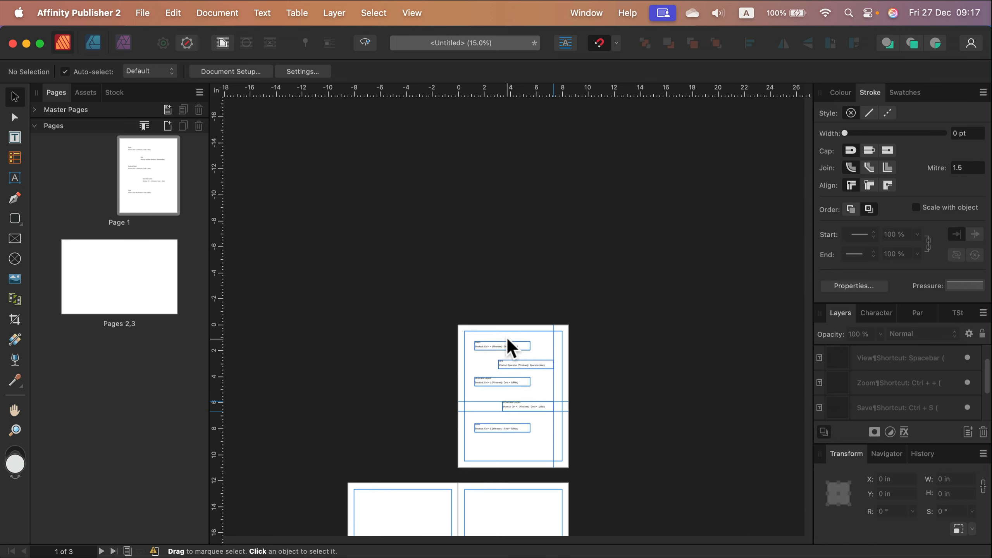
{"action": "scroll", "coordinate": [507, 340], "scroll_direction": "down", "scroll_amount": 4}
{"action": "scroll", "coordinate": [508, 339], "scroll_direction": "up", "scroll_amount": 1}
{"action": "scroll", "coordinate": [506, 337], "scroll_direction": "up", "scroll_amount": 3}
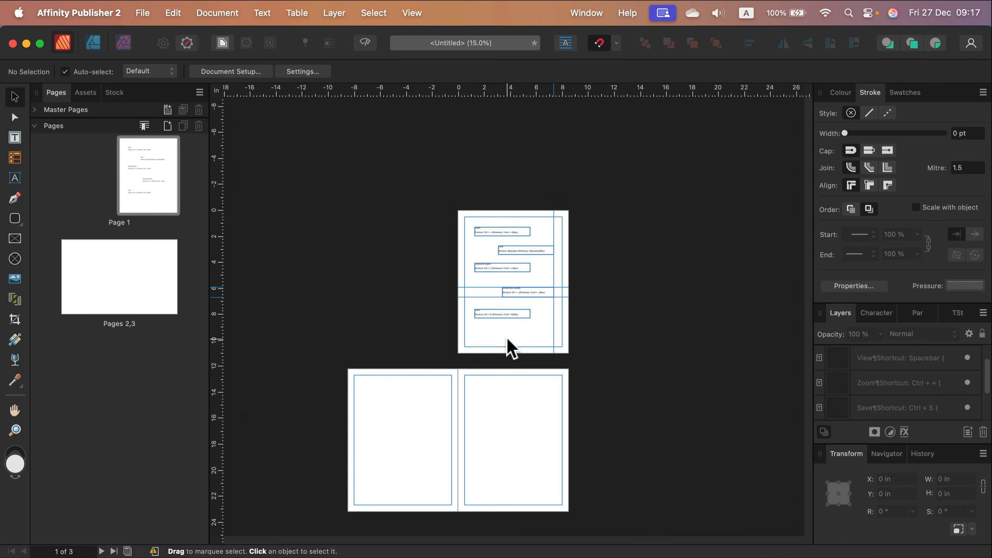
Step: Zoom in to 100% on the Zoom, View and Duplicate Object text frames of page 1
{"action": "key", "text": "super+equal"}
{"action": "key", "text": "super+equal"}
{"action": "scroll", "coordinate": [485, 282], "scroll_direction": "up", "scroll_amount": 10}
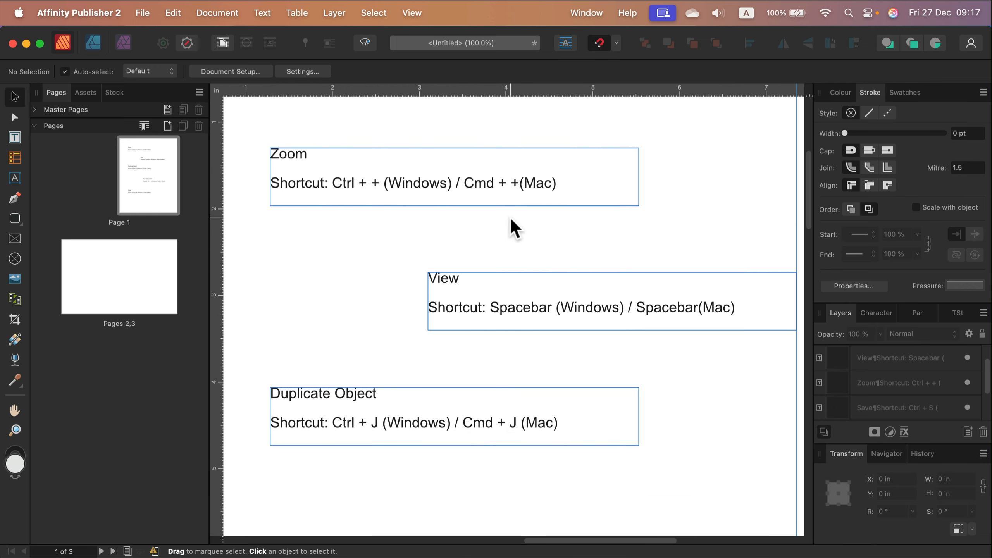
{"action": "scroll", "coordinate": [510, 220], "scroll_direction": "up", "scroll_amount": 3}
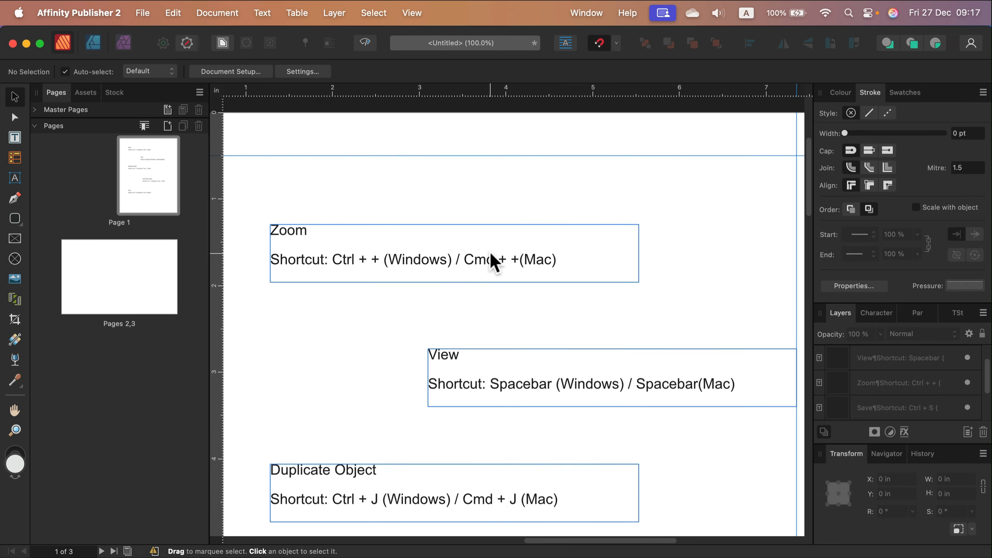
Step: Zoom the page to 150% while the Pen tool is active, and return to the Move tool
{"action": "left_click", "coordinate": [13, 199]}
{"action": "key", "text": "super+minus"}
{"action": "key", "text": "super+equal"}
{"action": "key", "text": "super+equal"}
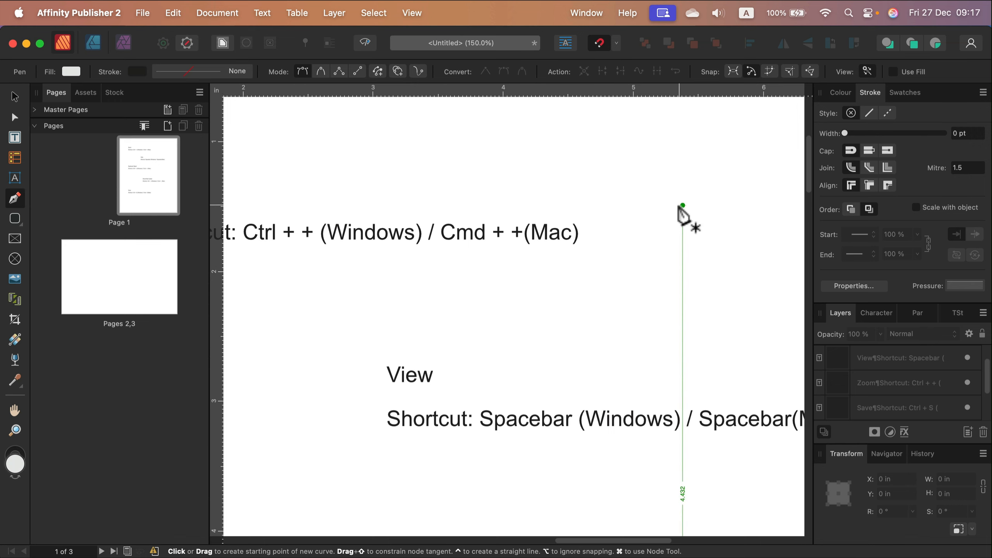
{"action": "scroll", "coordinate": [678, 231], "scroll_direction": "up", "scroll_amount": 3}
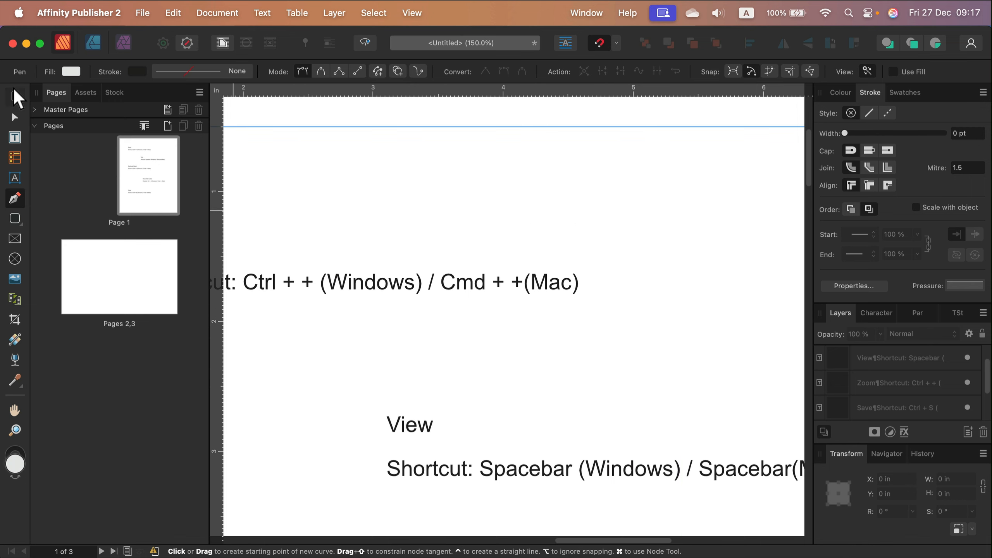
{"action": "left_click", "coordinate": [14, 96]}
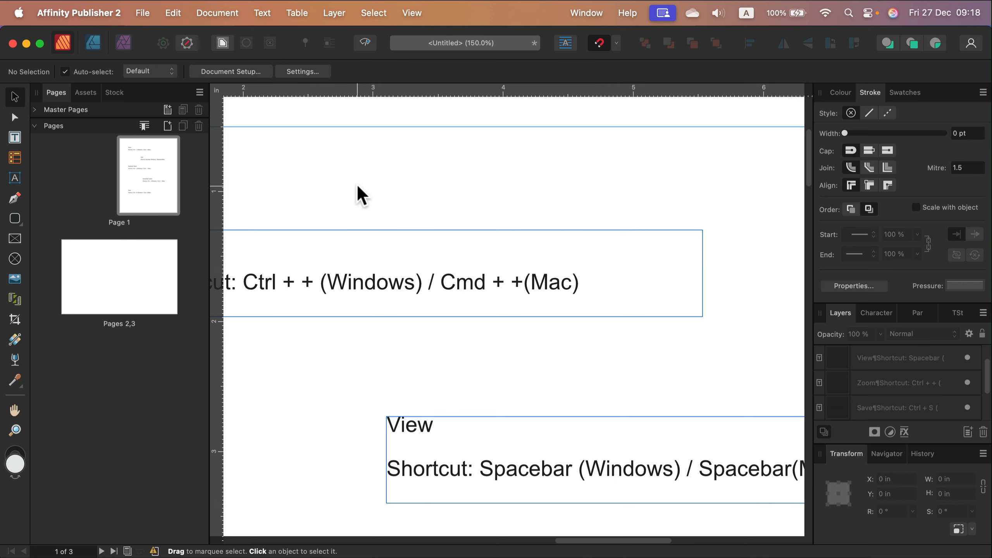
Step: Pan the page from the Zoom text frame down to the View text frame
{"action": "key", "text": "space"}
{"action": "left_click_drag", "start_coordinate": [337, 380], "coordinate": [486, 408]}
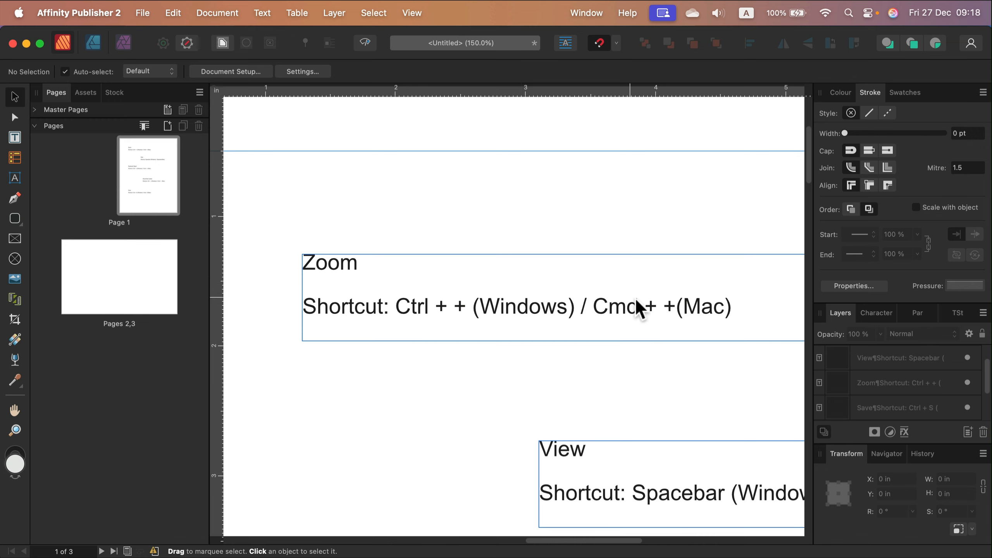
{"action": "key", "text": "space"}
{"action": "left_click_drag", "start_coordinate": [707, 335], "coordinate": [588, 227]}
{"action": "left_click_drag", "start_coordinate": [683, 356], "coordinate": [562, 339]}
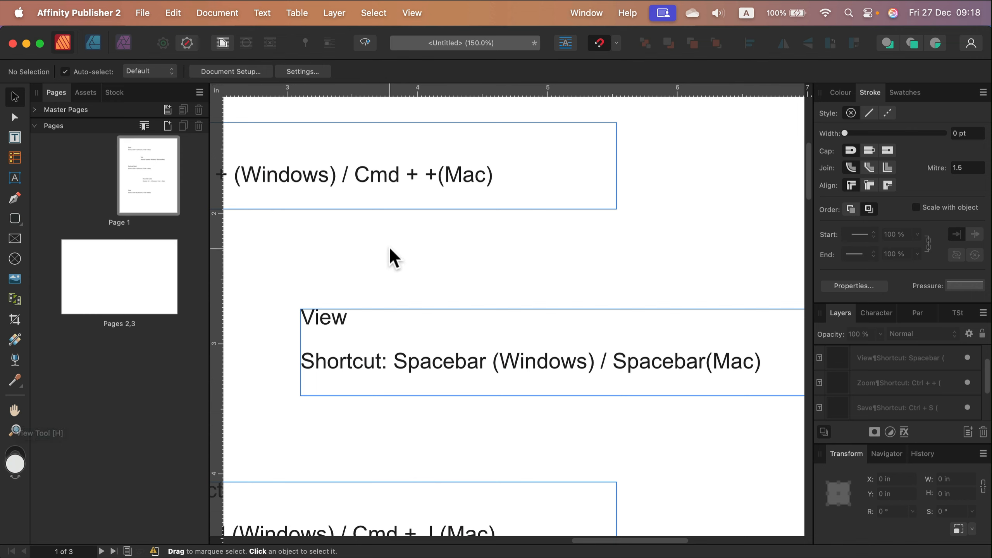
Step: Pan back and forth around the View text frame to examine the surrounding page area
{"action": "key", "text": "space"}
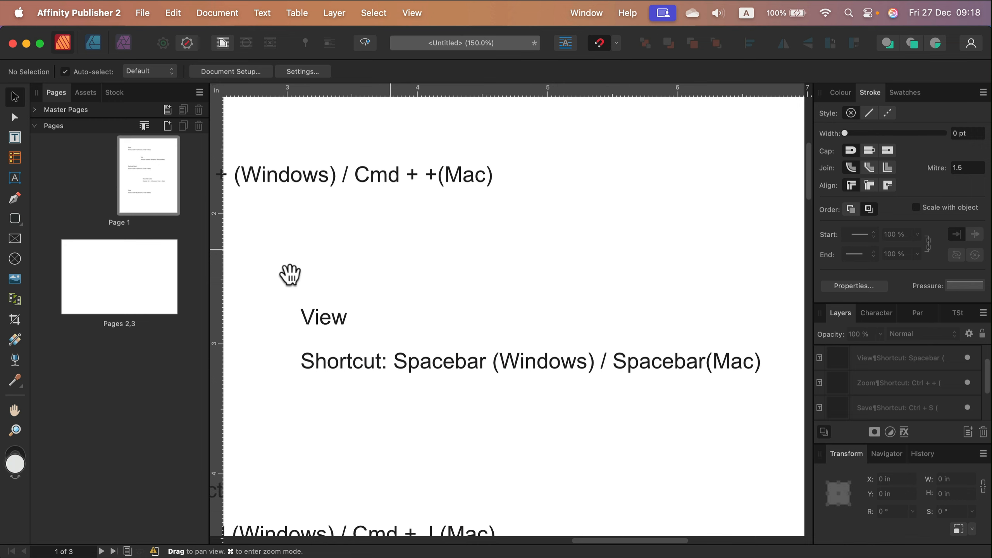
{"action": "left_click_drag", "start_coordinate": [313, 275], "coordinate": [565, 282]}
{"action": "left_click_drag", "start_coordinate": [707, 274], "coordinate": [472, 290]}
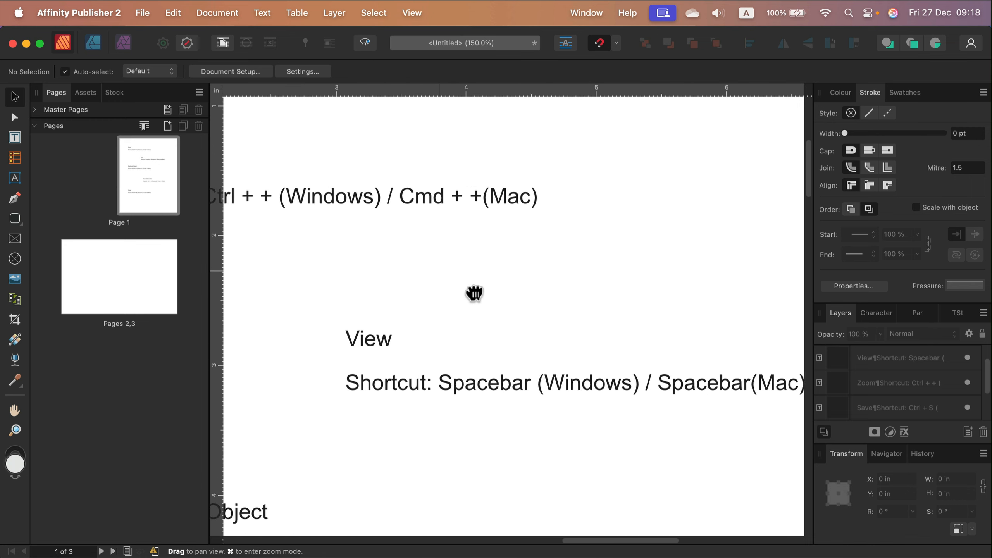
{"action": "left_click_drag", "start_coordinate": [466, 178], "coordinate": [456, 381]}
{"action": "left_click_drag", "start_coordinate": [682, 343], "coordinate": [309, 326]}
{"action": "left_click_drag", "start_coordinate": [405, 428], "coordinate": [436, 169]}
{"action": "left_click_drag", "start_coordinate": [392, 335], "coordinate": [586, 473]}
{"action": "left_click_drag", "start_coordinate": [443, 362], "coordinate": [542, 370]}
{"action": "left_click_drag", "start_coordinate": [577, 288], "coordinate": [393, 352]}
{"action": "left_click_drag", "start_coordinate": [602, 386], "coordinate": [482, 290]}
{"action": "left_click_drag", "start_coordinate": [551, 359], "coordinate": [422, 377]}
{"action": "left_click_drag", "start_coordinate": [461, 415], "coordinate": [460, 321]}
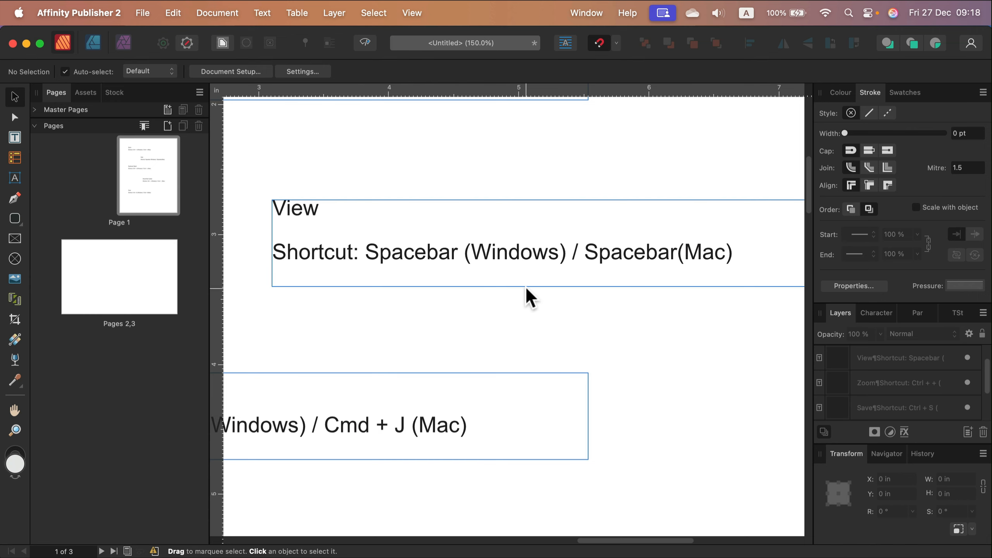
Step: Move the Duplicate Object text frame up and slightly left to about X 1.071 in, Y 3.488 in
{"action": "key", "text": "space"}
{"action": "key", "text": "space"}
{"action": "key", "text": "space"}
{"action": "left_click_drag", "start_coordinate": [308, 328], "coordinate": [580, 246]}
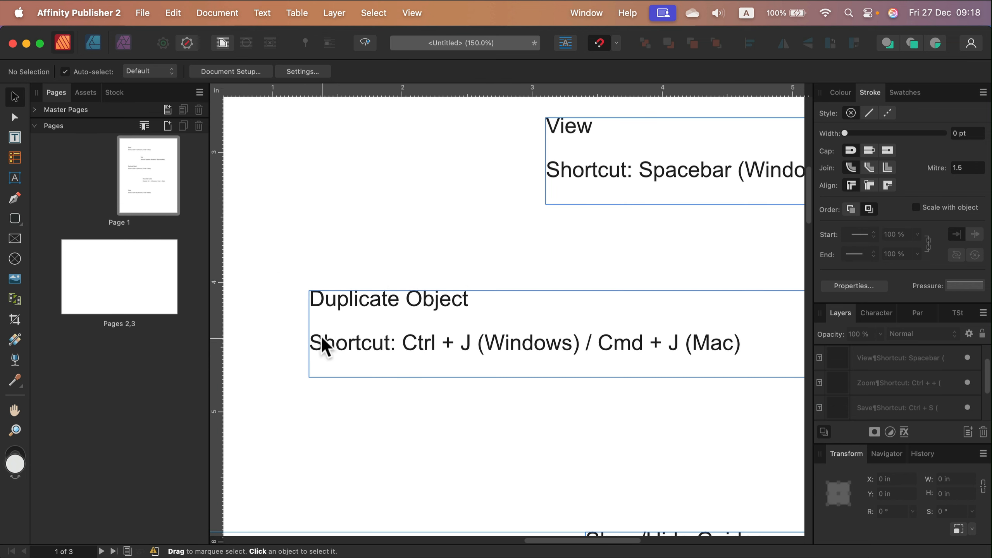
{"action": "left_click_drag", "start_coordinate": [418, 307], "coordinate": [392, 231]}
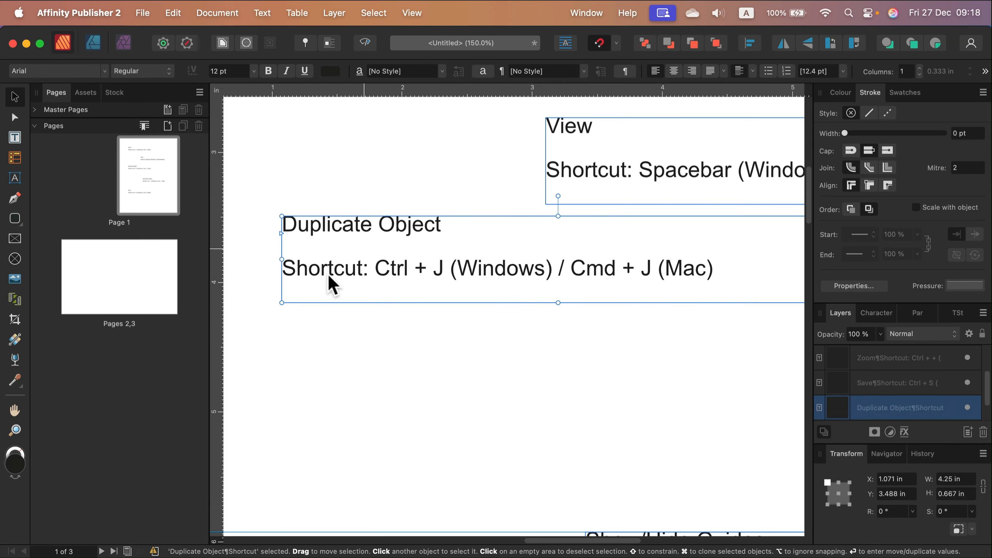
Step: Draw a rounded rectangle about 0.9 by 1.16 in below the Duplicate Object text and set its fill's cyan to 93
{"action": "left_click", "coordinate": [14, 219]}
{"action": "left_click_drag", "start_coordinate": [281, 326], "coordinate": [398, 477]}
{"action": "left_click", "coordinate": [841, 93]}
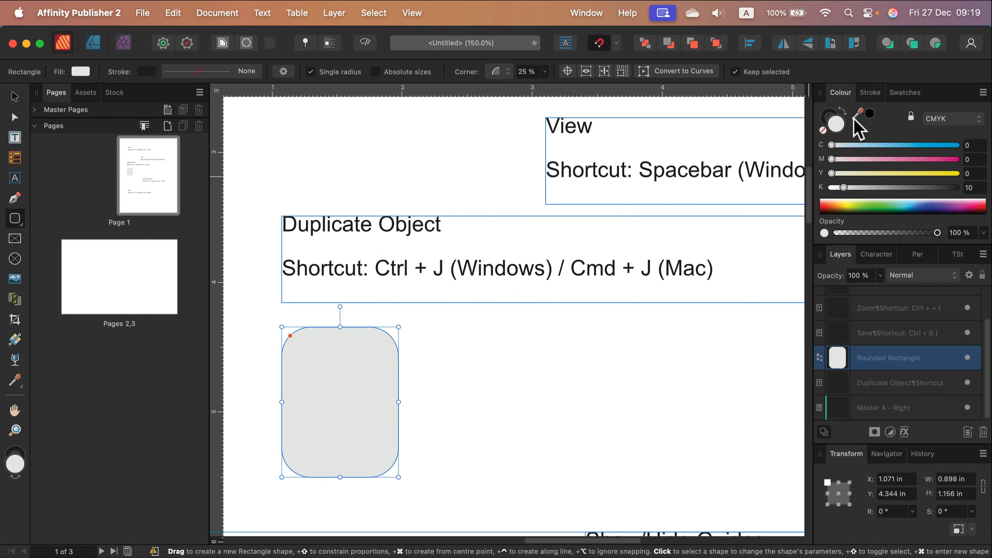
{"action": "left_click", "coordinate": [946, 145]}
{"action": "left_click", "coordinate": [14, 97]}
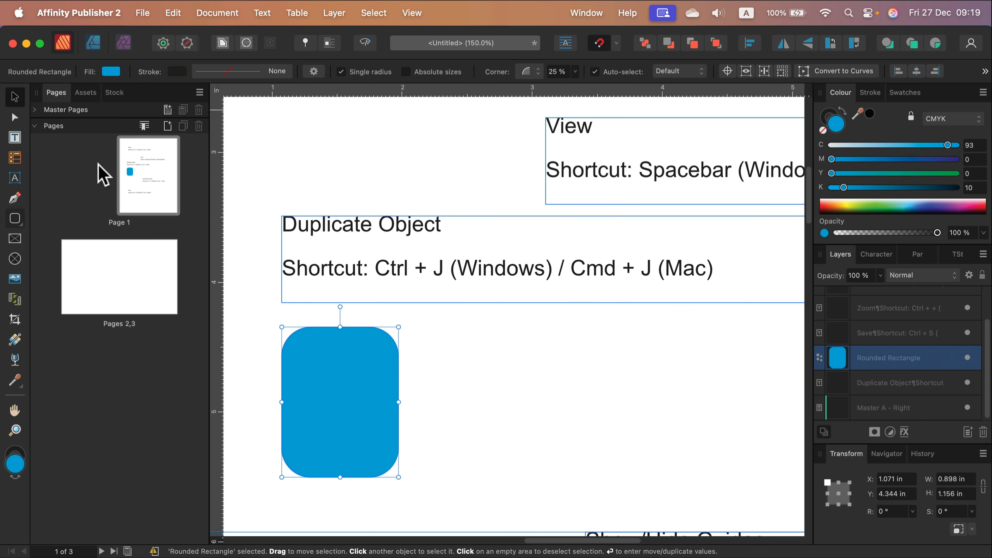
Step: Copy and paste the blue rounded rectangle, place the copy to its right at about X 2.58 in, and delete the copy
{"action": "key", "text": "super+c"}
{"action": "key", "text": "super+v"}
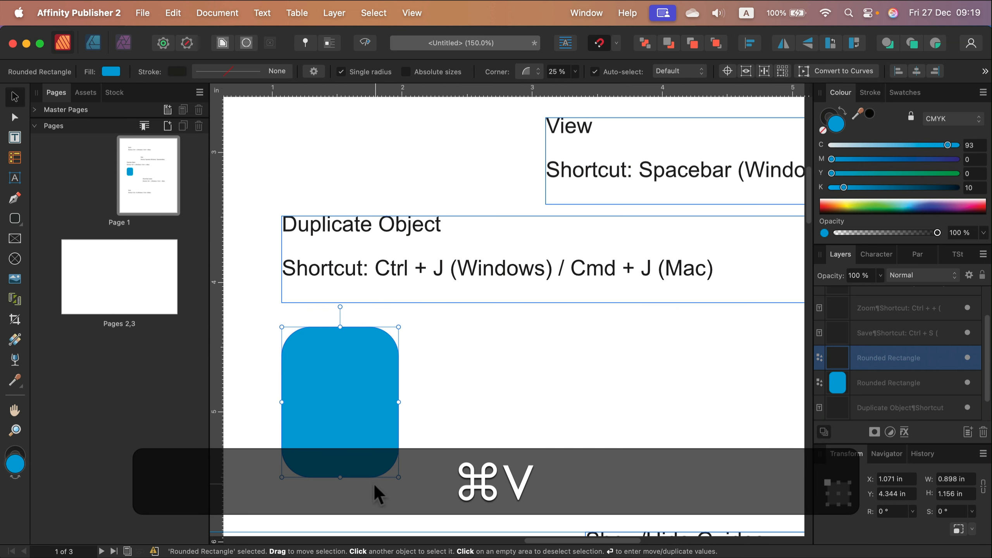
{"action": "left_click_drag", "start_coordinate": [324, 406], "coordinate": [491, 407]}
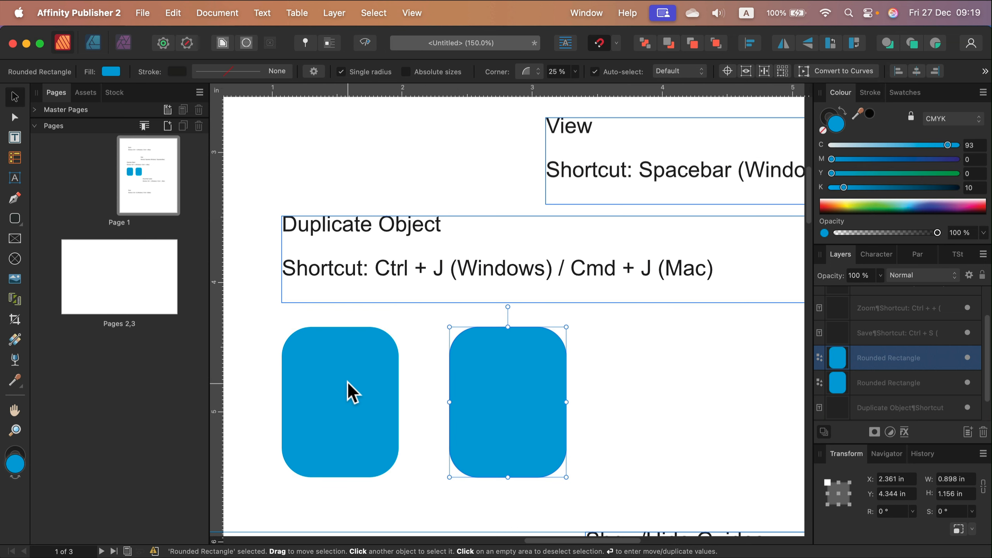
{"action": "mouse_move", "coordinate": [528, 442]}
{"action": "left_mouse_down"}
{"action": "mouse_move", "coordinate": [431, 447]}
{"action": "mouse_move", "coordinate": [472, 435]}
{"action": "mouse_move", "coordinate": [532, 454]}
{"action": "left_mouse_up"}
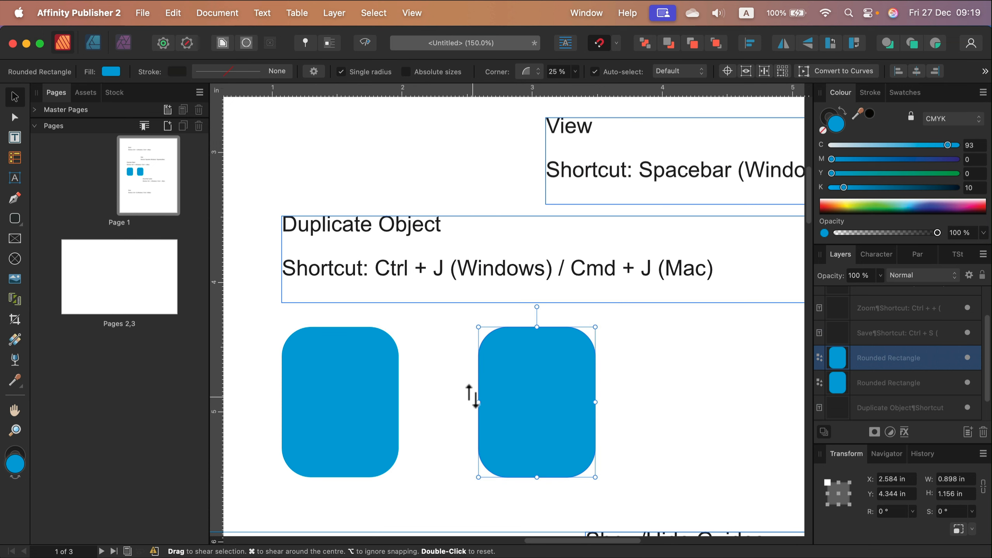
{"action": "key", "text": "BackSpace"}
Step: Duplicate the rounded rectangle directly, move the duplicate right to about X 2.3 in, and delete it
{"action": "left_click", "coordinate": [319, 380]}
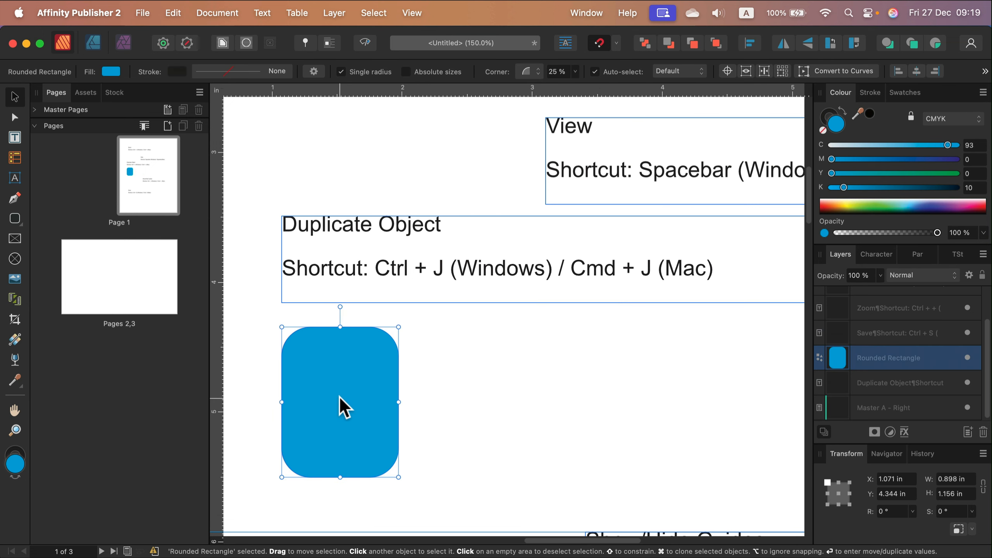
{"action": "key", "text": "super+j"}
{"action": "left_click_drag", "start_coordinate": [353, 415], "coordinate": [510, 428]}
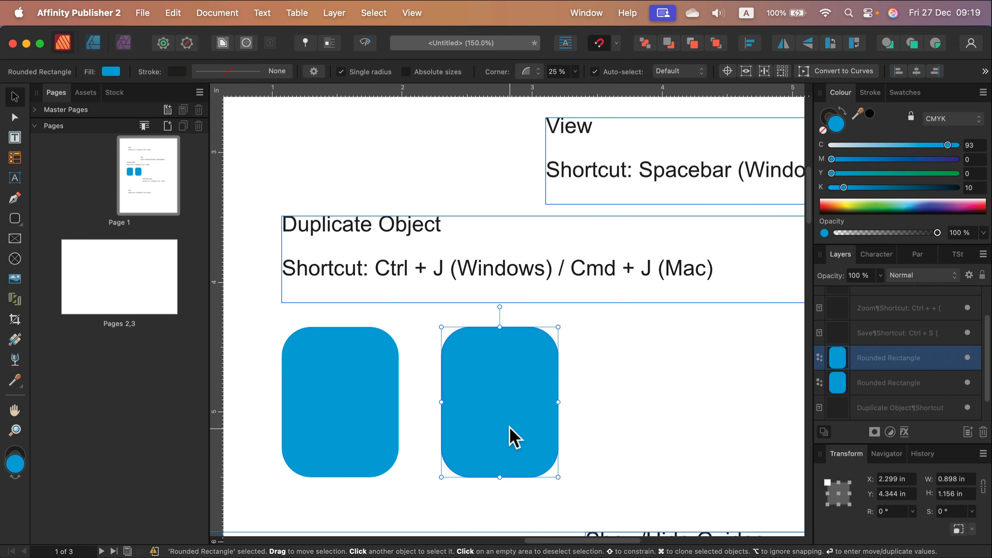
{"action": "key", "text": "BackSpace"}
Step: Clone the rounded rectangle just to the right of the original and rotate the clone to about -15.1°
{"action": "left_click", "coordinate": [365, 415]}
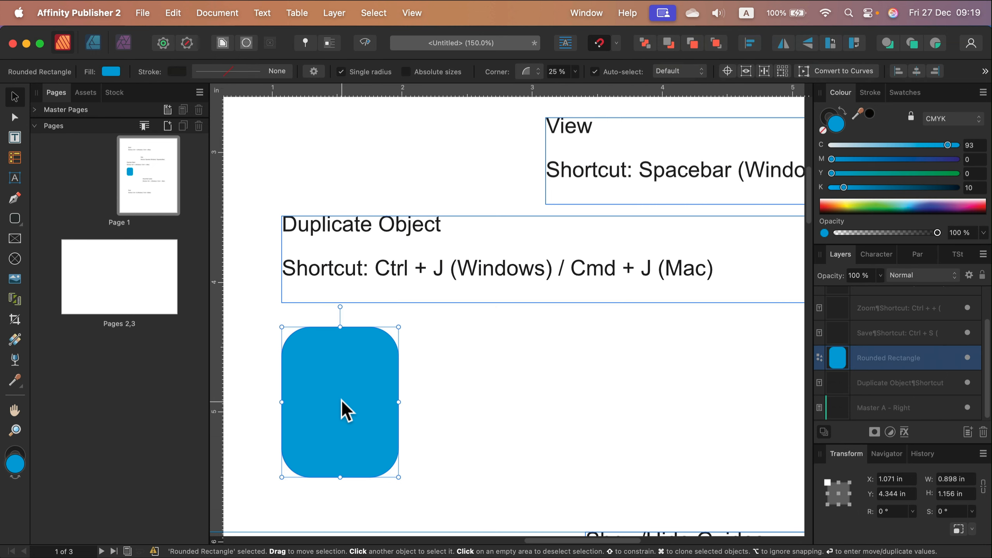
{"action": "mouse_move", "coordinate": [336, 429]}
{"action": "left_mouse_down"}
{"action": "mouse_move", "coordinate": [490, 417]}
{"action": "mouse_move", "coordinate": [464, 434]}
{"action": "left_mouse_up"}
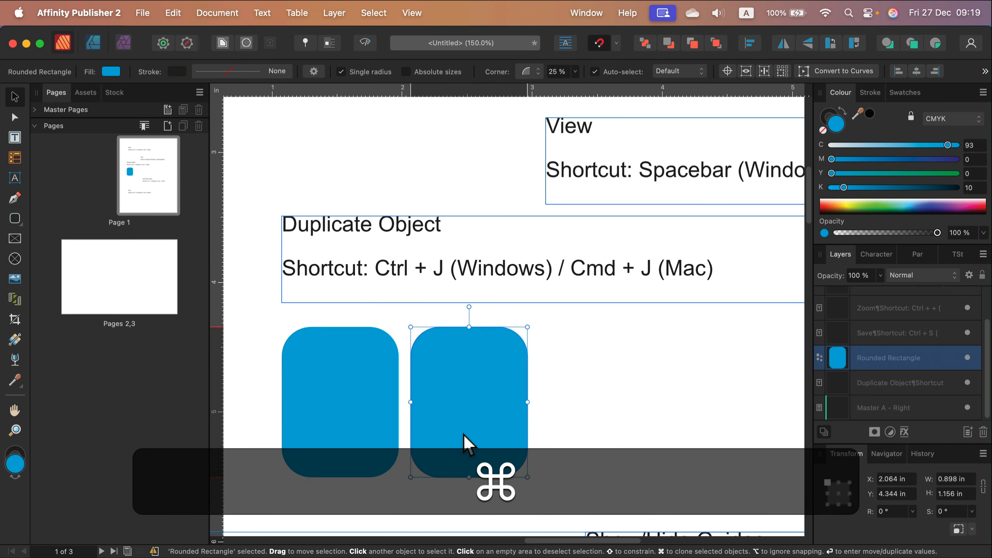
{"action": "left_click_drag", "start_coordinate": [470, 306], "coordinate": [498, 300]}
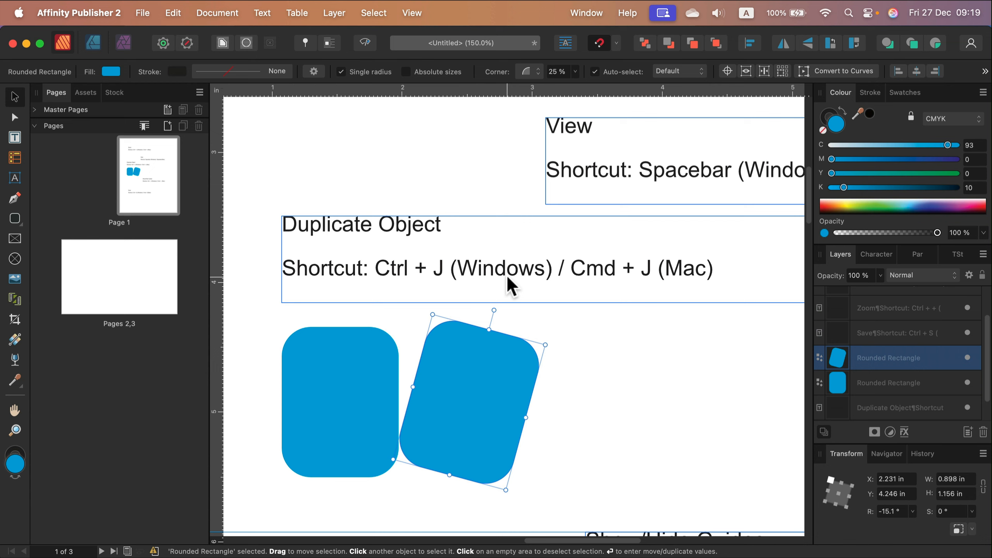
Step: Duplicate the rotated rectangle four times, repeating its offset and rotation to form an arc
{"action": "key", "text": "cmd+j"}
{"action": "scroll", "coordinate": [578, 409], "scroll_direction": "down", "scroll_amount": 4}
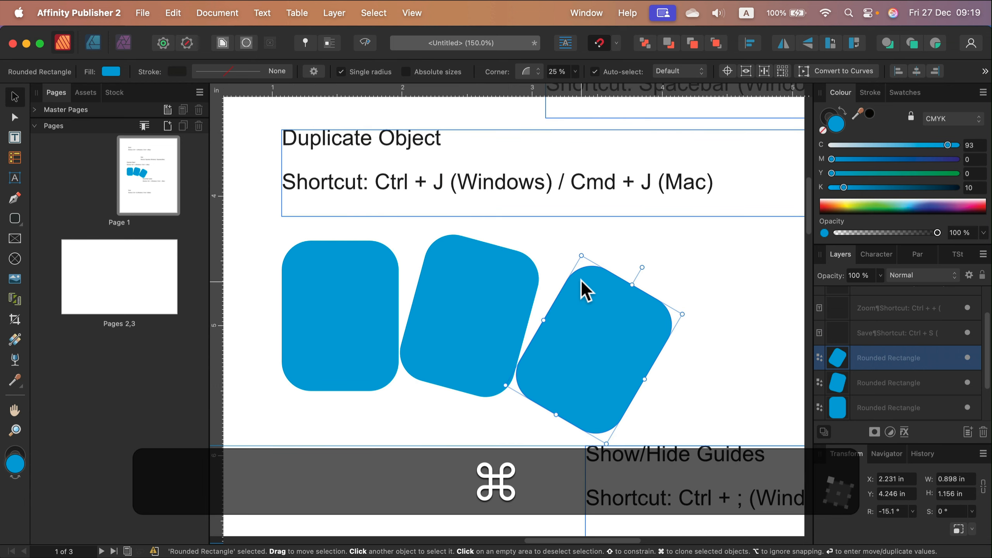
{"action": "key", "text": "super+j"}
{"action": "scroll", "coordinate": [627, 414], "scroll_direction": "down", "scroll_amount": 4}
{"action": "key", "text": "super+j"}
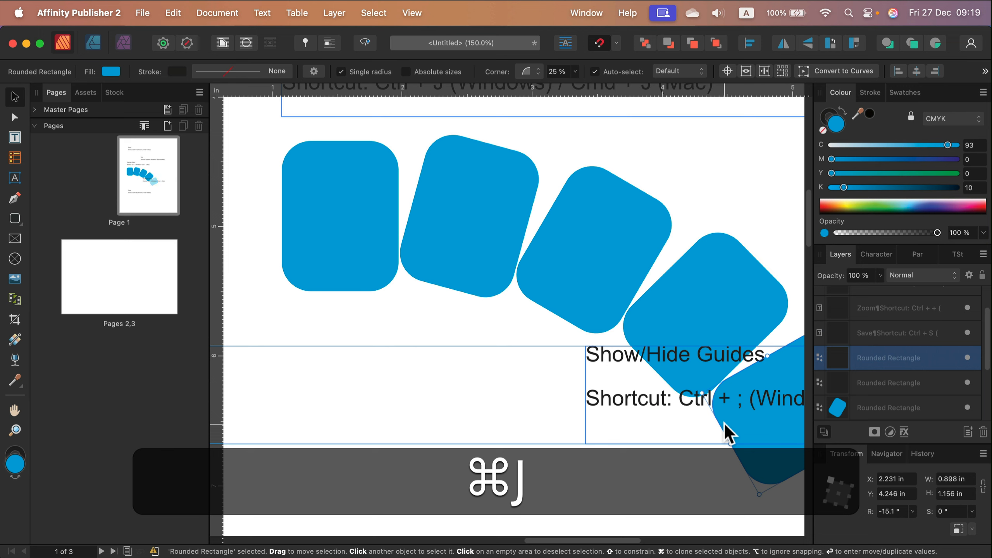
{"action": "key", "text": "super+j"}
Step: Delete all five rotated copies, keeping only the original upright rounded rectangle
{"action": "key", "text": "BackSpace"}
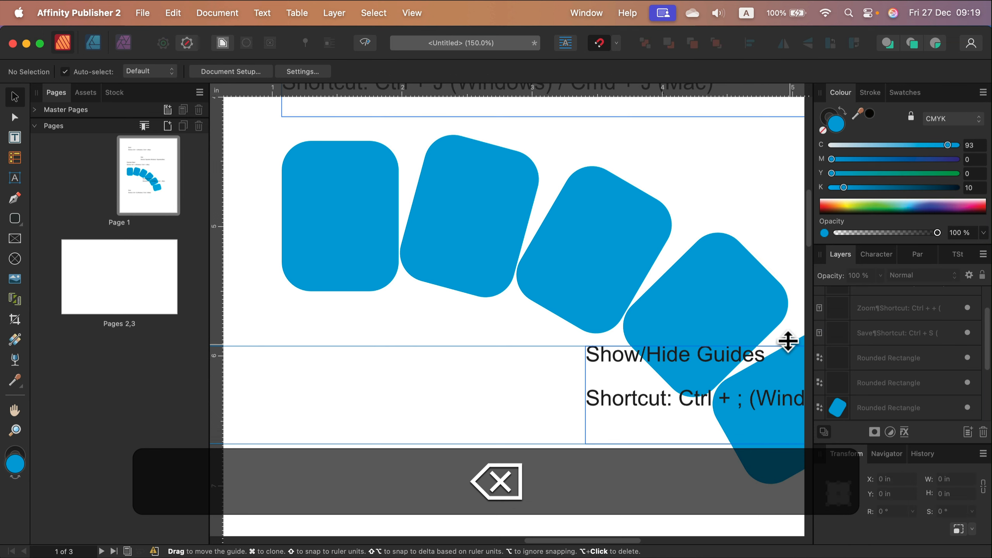
{"action": "left_click", "coordinate": [798, 343]}
{"action": "key", "text": "BackSpace"}
{"action": "left_click", "coordinate": [744, 275]}
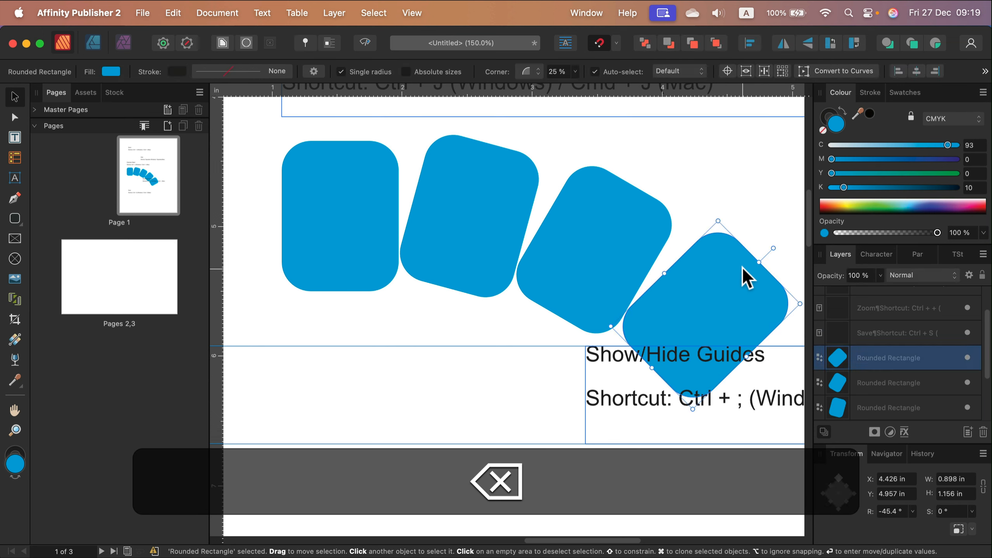
{"action": "key", "text": "BackSpace"}
{"action": "left_click", "coordinate": [655, 223]}
{"action": "key", "text": "BackSpace"}
{"action": "left_click", "coordinate": [503, 203]}
{"action": "key", "text": "BackSpace"}
Step: Narrow the remaining rounded rectangle to about 0.363 in wide, keeping its left edge in place
{"action": "scroll", "coordinate": [343, 328], "scroll_direction": "up", "scroll_amount": 3}
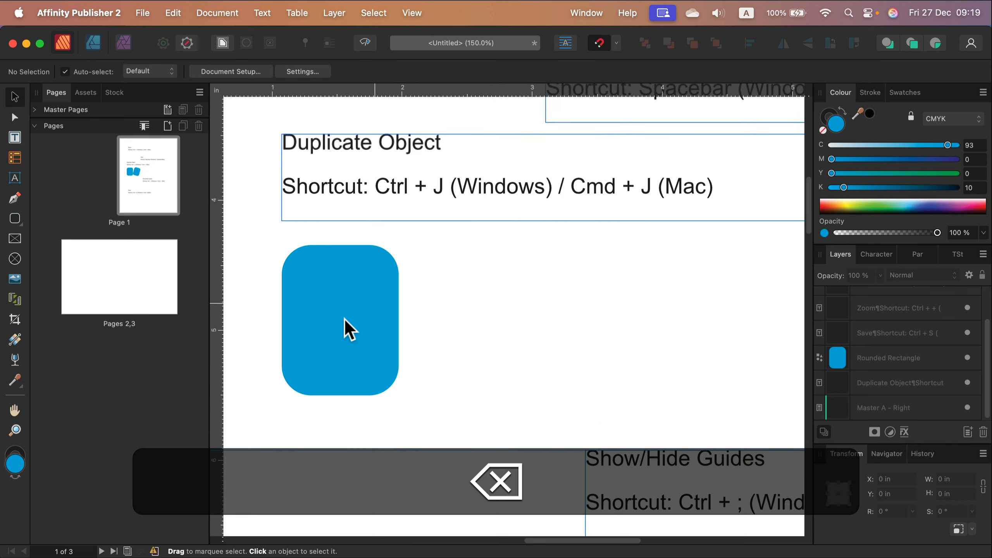
{"action": "left_click", "coordinate": [343, 328]}
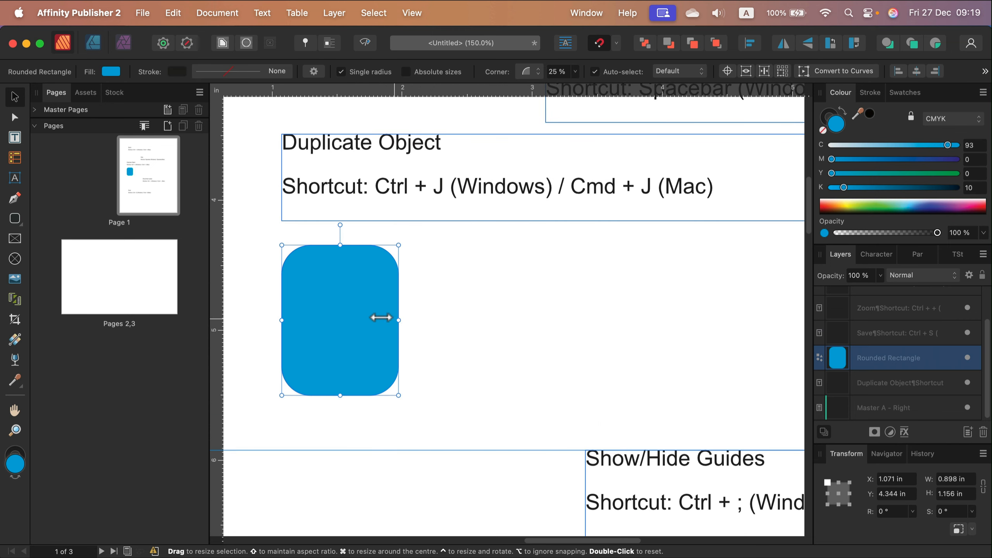
{"action": "left_click_drag", "start_coordinate": [399, 320], "coordinate": [329, 321]}
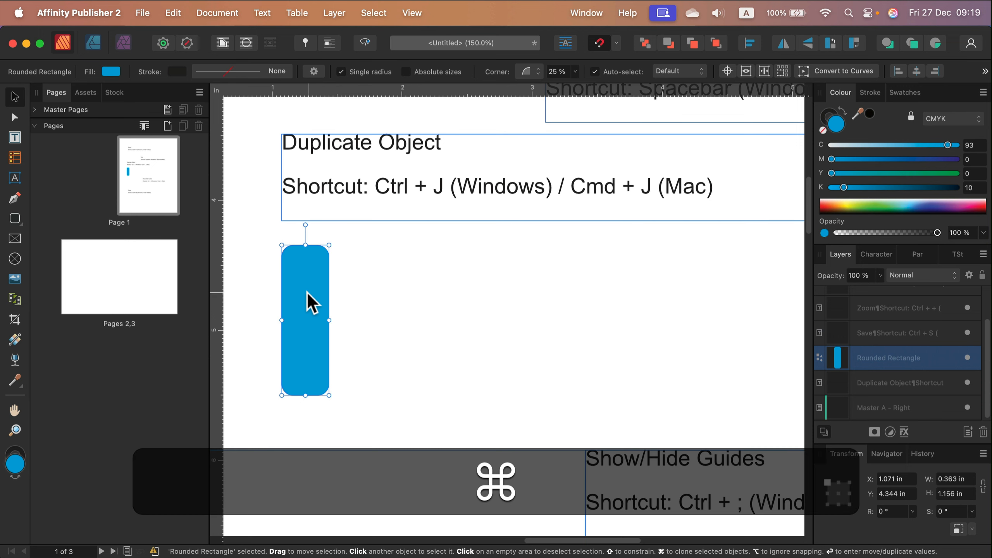
Step: Fan out seven copies of the rounded rectangle to its right, each rotated about 7.1° further at the same repeated offset
{"action": "left_click_drag", "start_coordinate": [304, 299], "coordinate": [362, 309]}
{"action": "left_click_drag", "start_coordinate": [363, 225], "coordinate": [350, 221]}
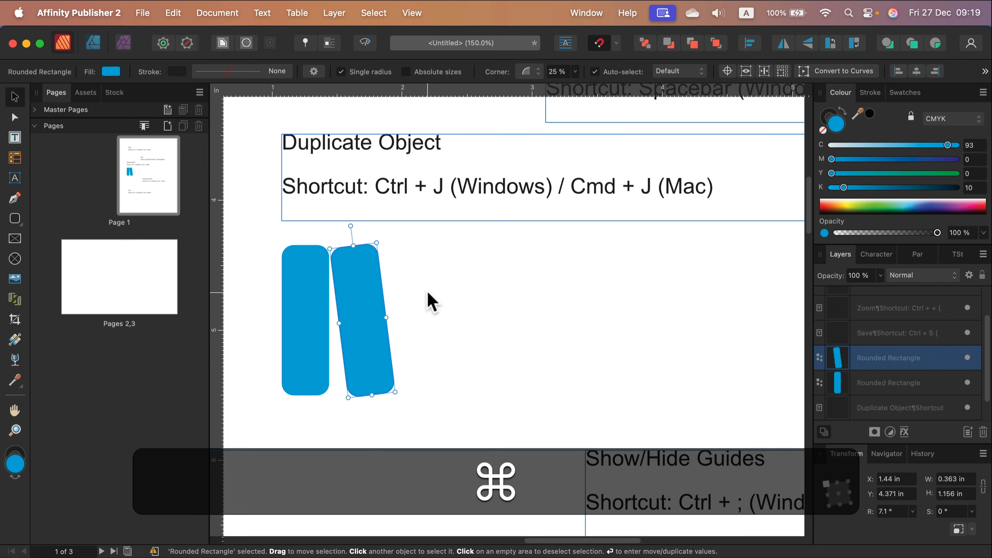
{"action": "key", "text": "super+j"}
{"action": "key", "text": "super+j"}
{"action": "key", "text": "super+j"}
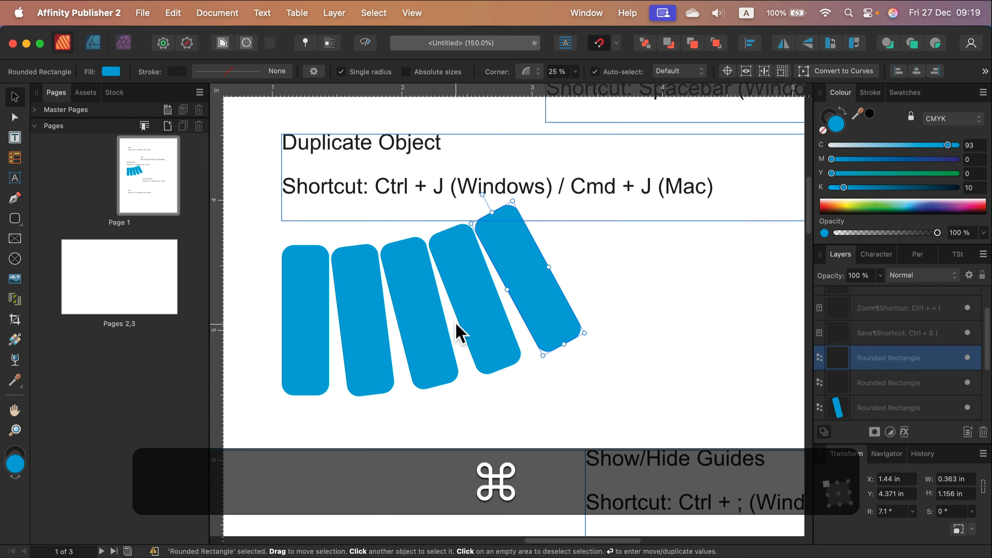
{"action": "key", "text": "super+j"}
{"action": "key", "text": "super+j"}
{"action": "key", "text": "super+j"}
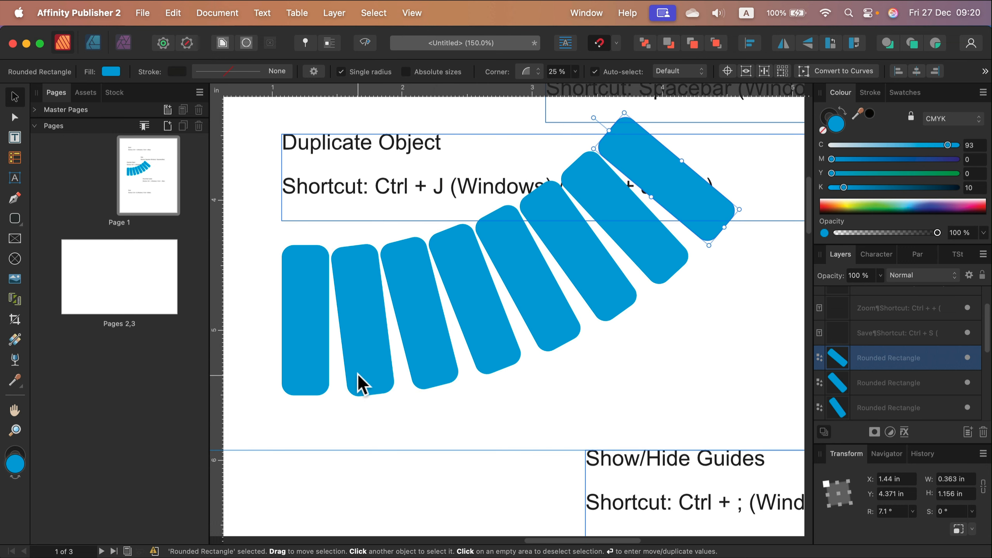
Step: Delete all the fanned copies and the original rounded rectangle, clearing the area below the Duplicate Object text
{"action": "key", "text": "BackSpace"}
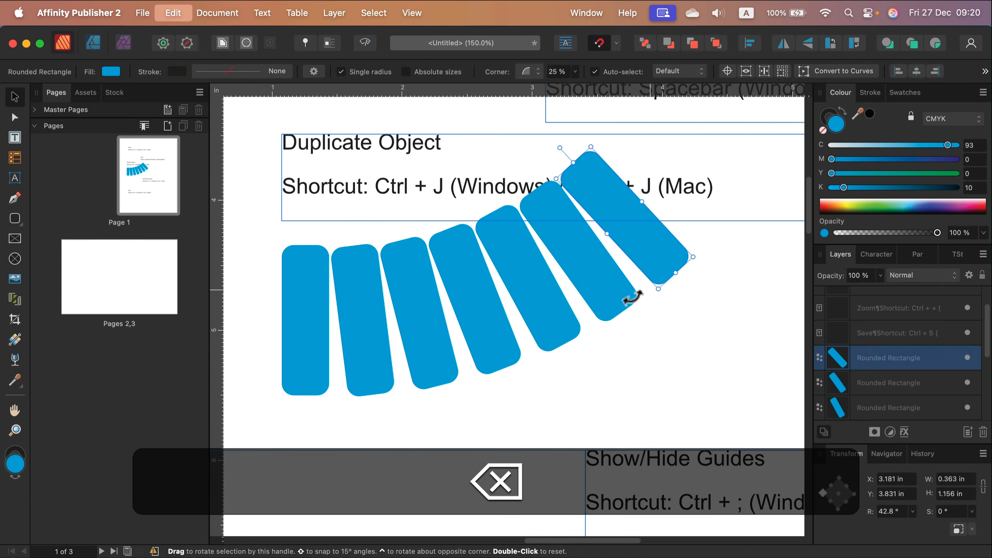
{"action": "key", "text": "BackSpace"}
{"action": "key", "text": "BackSpace"}
{"action": "key", "text": "BackSpace"}
{"action": "key", "text": "BackSpace"}
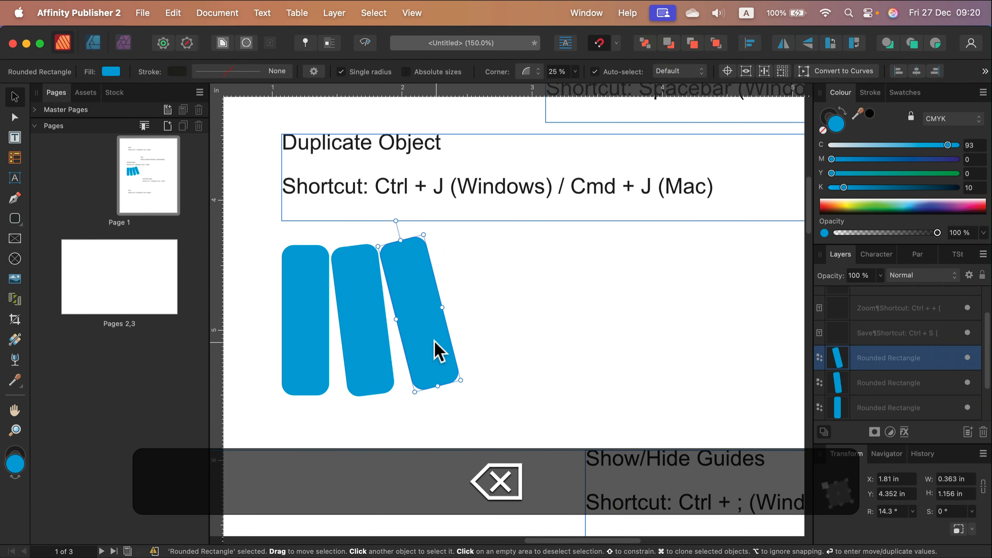
{"action": "key", "text": "BackSpace"}
{"action": "key", "text": "BackSpace"}
{"action": "left_click", "coordinate": [305, 332]}
{"action": "key", "text": "BackSpace"}
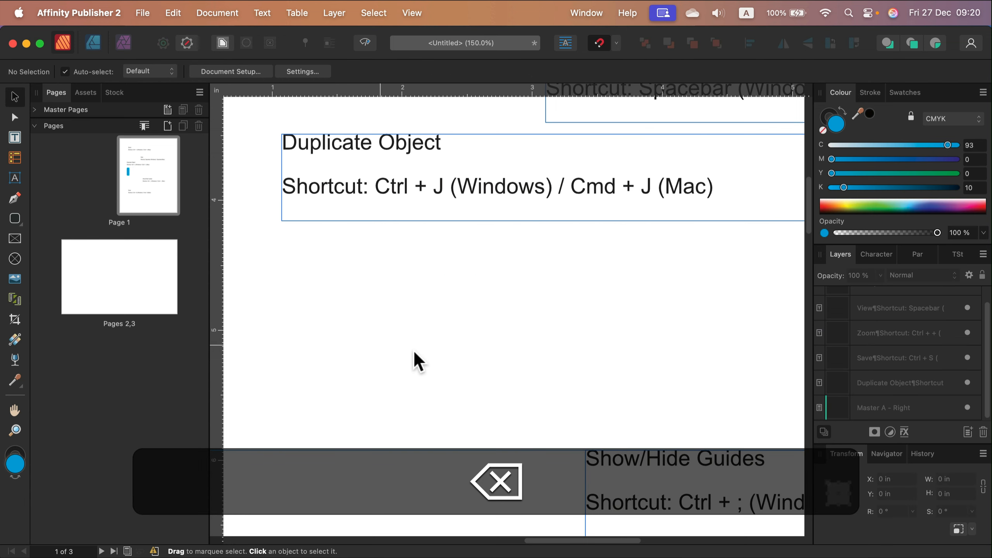
Step: Toggle the page guides off and on repeatedly at the Show/Hide Guides text frame, ending with them hidden
{"action": "scroll", "coordinate": [414, 353], "scroll_direction": "down", "scroll_amount": 5}
{"action": "key", "text": "space"}
{"action": "left_click_drag", "start_coordinate": [626, 242], "coordinate": [316, 229]}
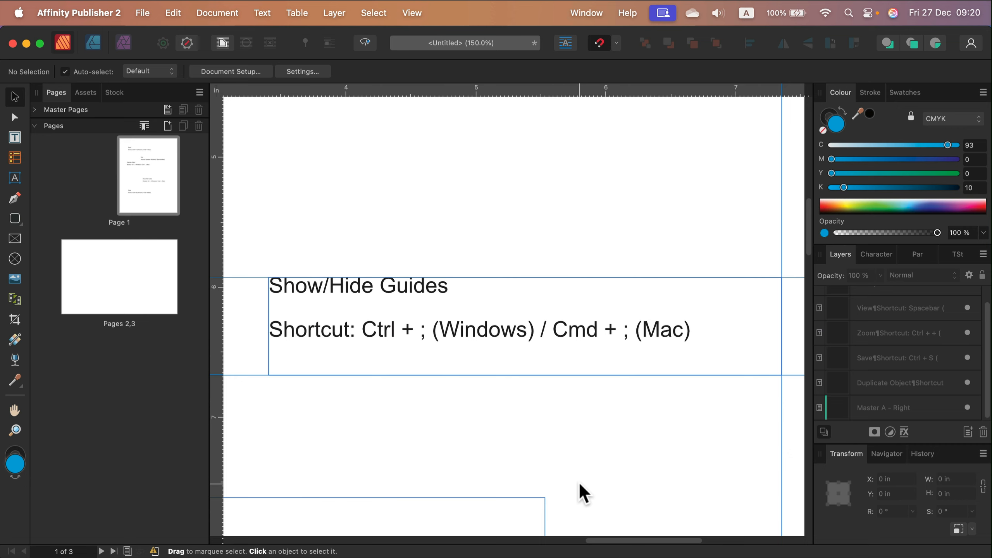
{"action": "key", "text": "super+semicolon"}
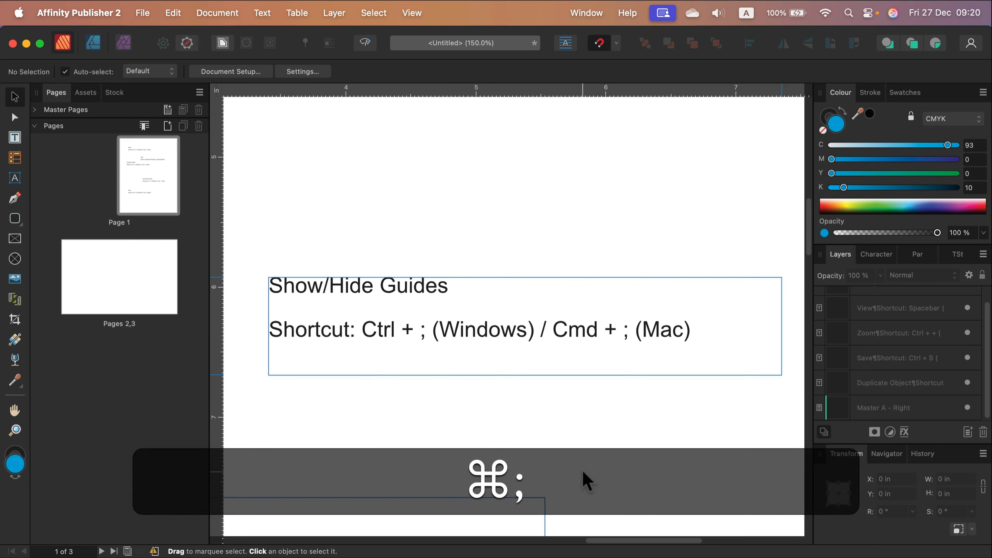
{"action": "key", "text": "super+semicolon"}
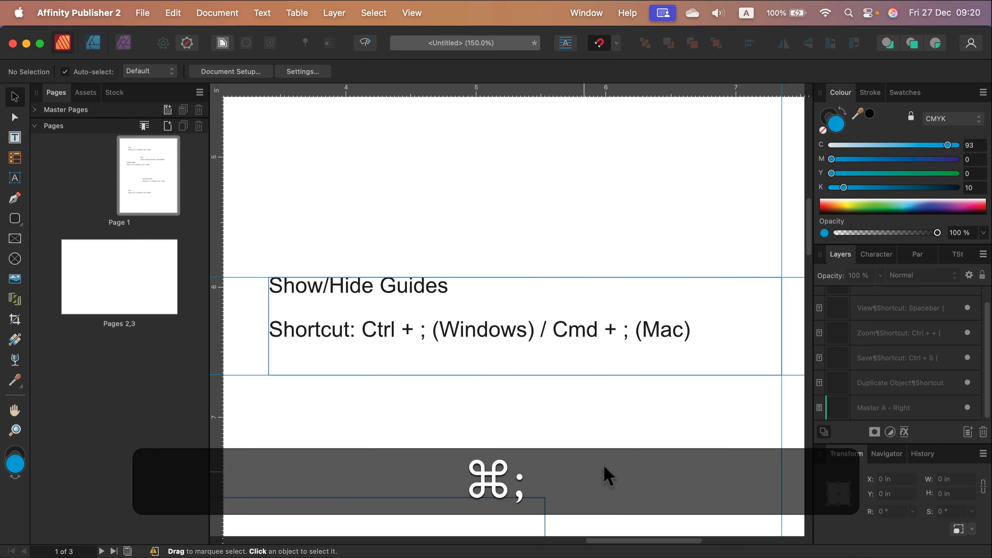
{"action": "key", "text": "super+semicolon"}
{"action": "key", "text": "super+semicolon"}
{"action": "key", "text": "super+semicolon"}
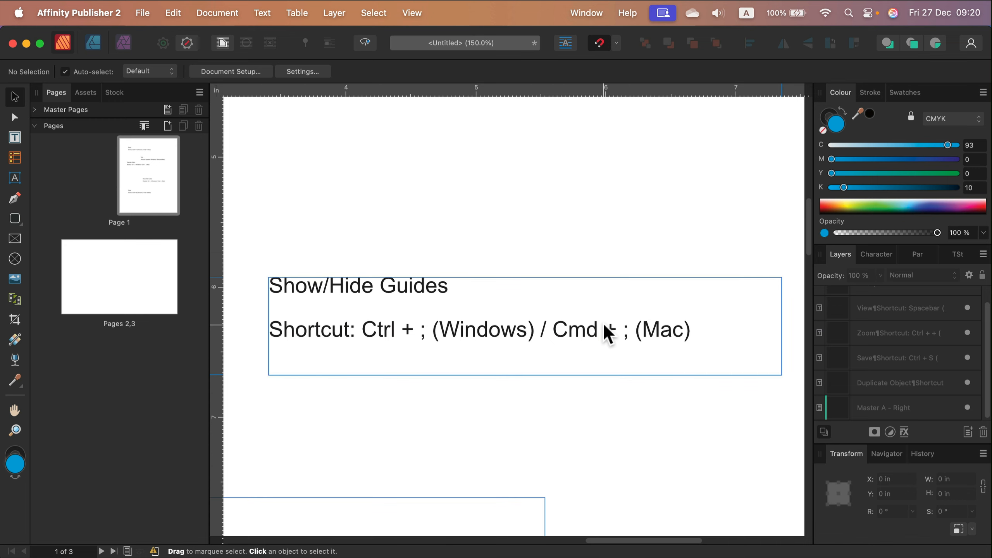
{"action": "key", "text": "super+semicolon"}
{"action": "key", "text": "super+semicolon"}
{"action": "key", "text": "super+semicolon"}
{"action": "key", "text": "super+semicolon"}
{"action": "key", "text": "super+semicolon"}
{"action": "key", "text": "super+semicolon"}
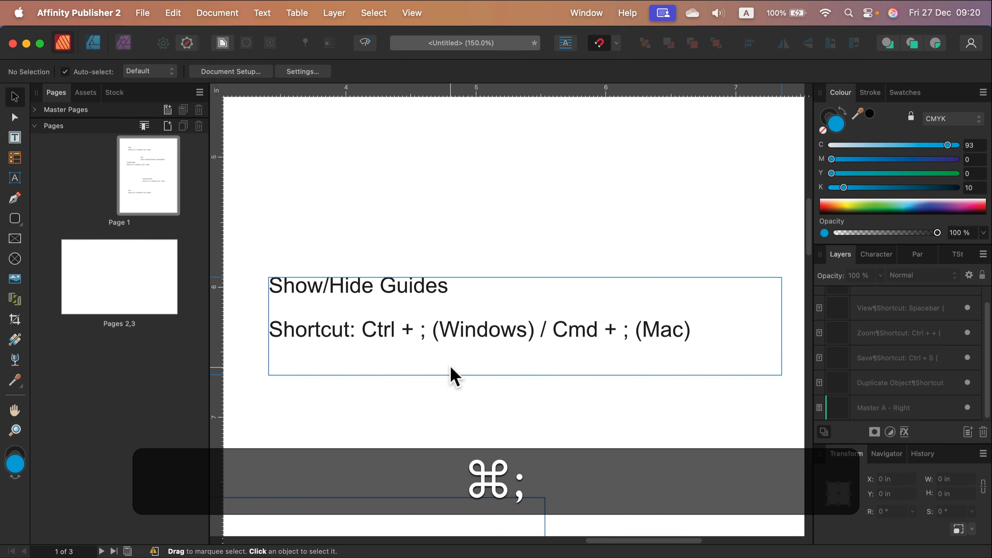
Step: Bring the Save text frame into view and try to save the untitled document
{"action": "scroll", "coordinate": [450, 365], "scroll_direction": "down", "scroll_amount": 5}
{"action": "key", "text": "space"}
{"action": "left_click_drag", "start_coordinate": [433, 305], "coordinate": [740, 294]}
{"action": "left_click_drag", "start_coordinate": [500, 311], "coordinate": [495, 280]}
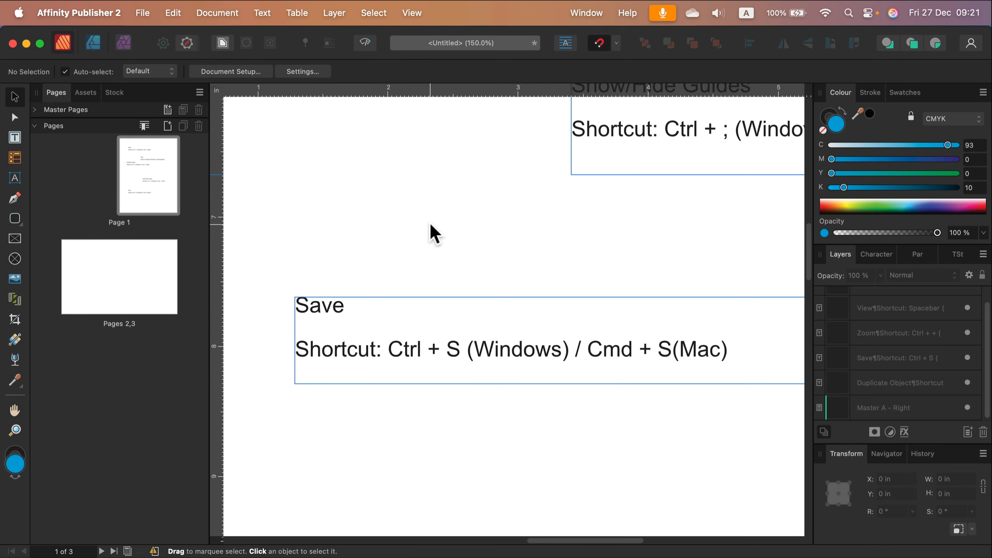
{"action": "key", "text": "super+s"}
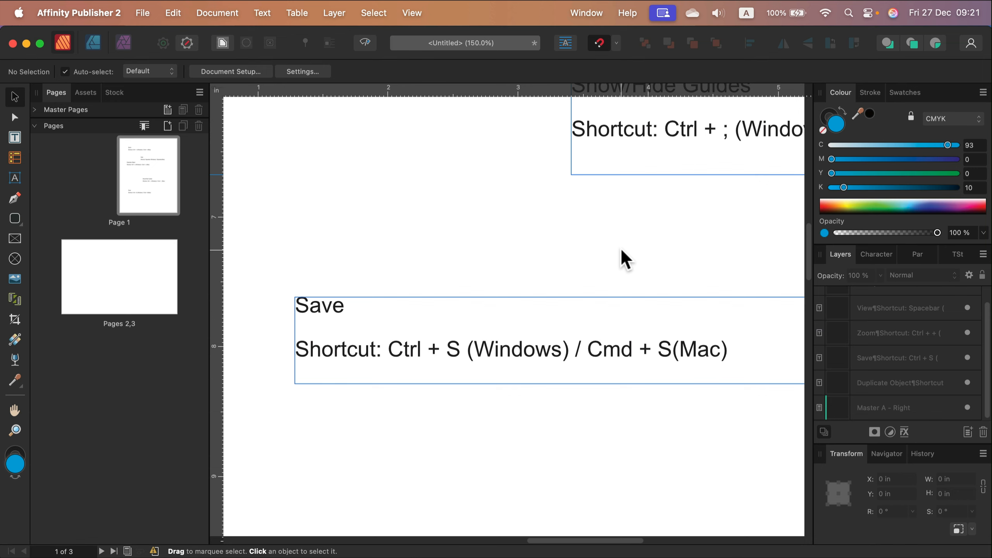
Step: Zoom out to 75% and pan toward the upper part of the page to review the shortcut text frames
{"action": "key", "text": "super+minus"}
{"action": "key", "text": "super+minus"}
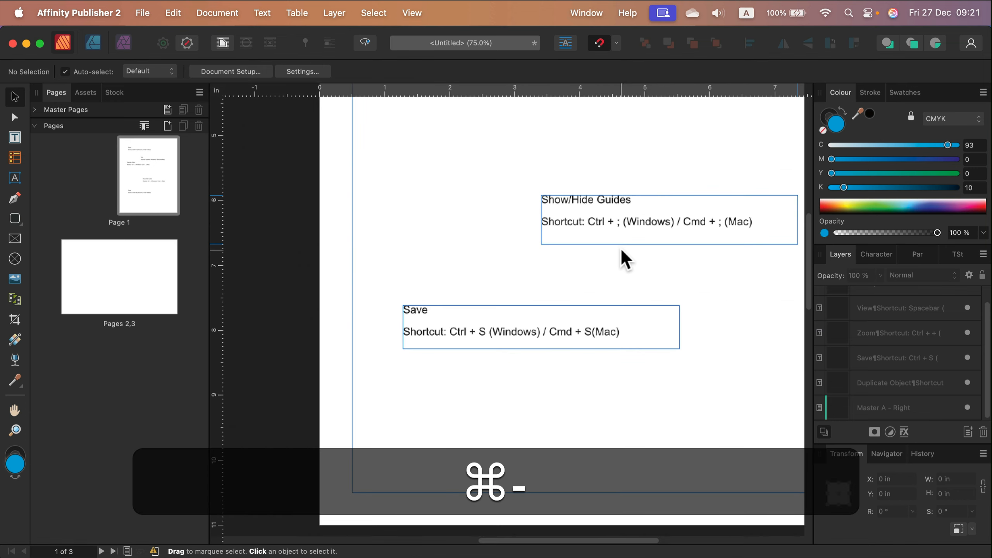
{"action": "key", "text": "space"}
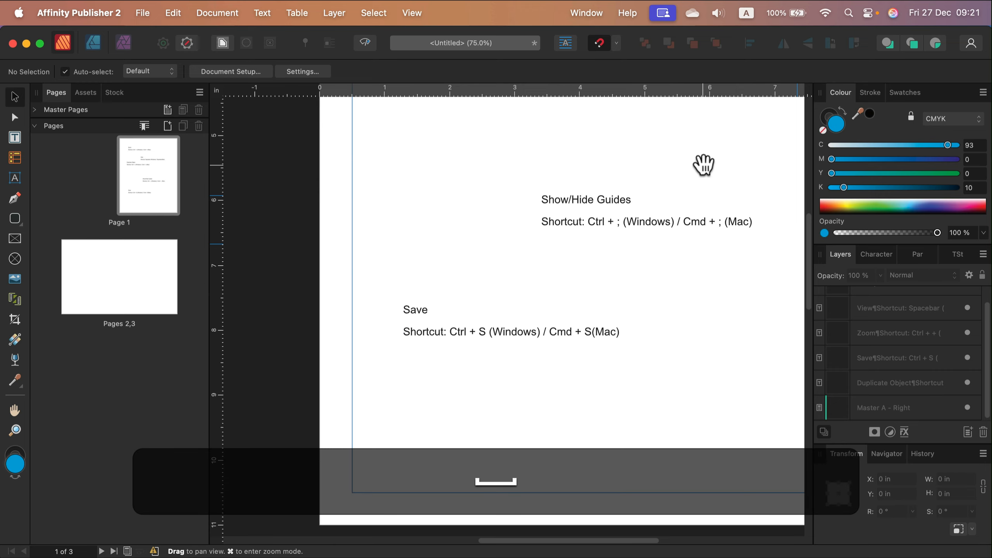
{"action": "left_click_drag", "start_coordinate": [704, 164], "coordinate": [630, 358]}
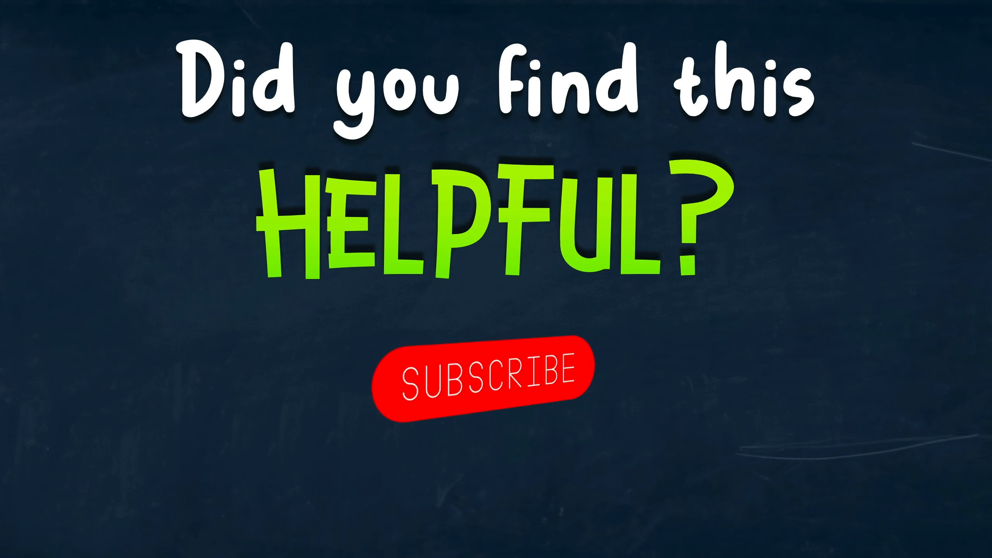